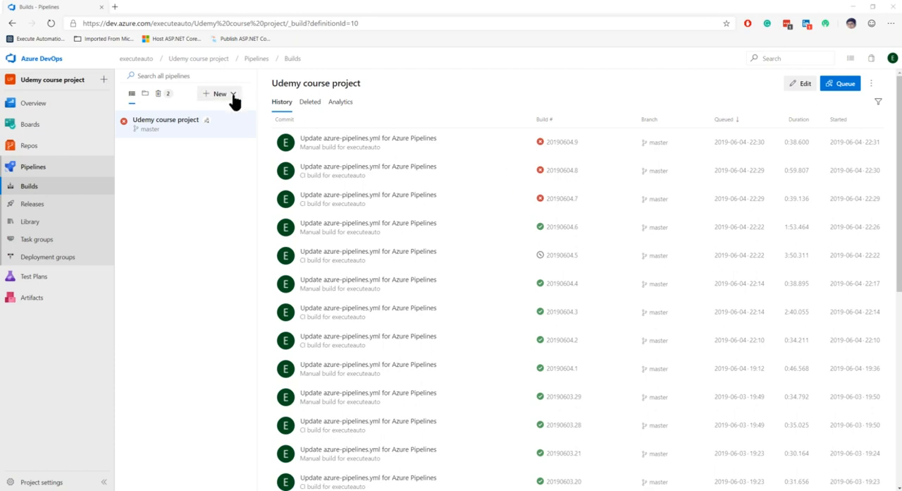
- Start a new build pipeline using the classic editor instead of YAML
click(233, 96)
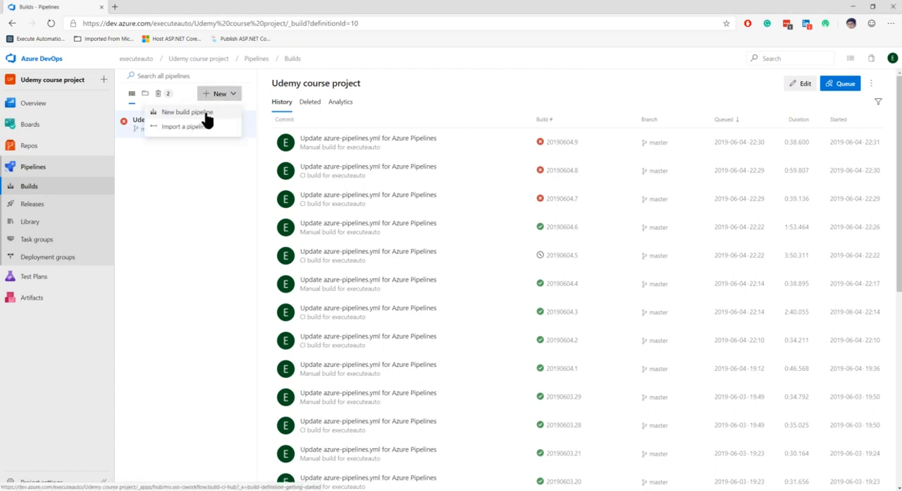
click(207, 120)
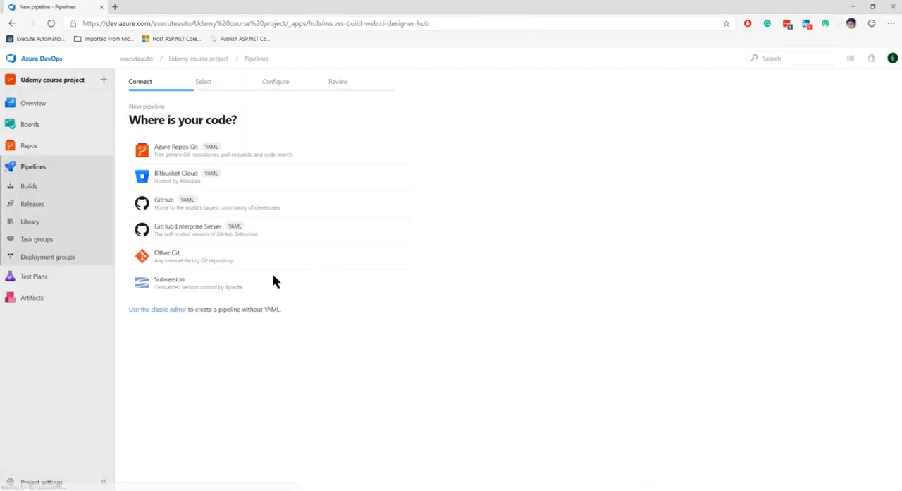
click(164, 309)
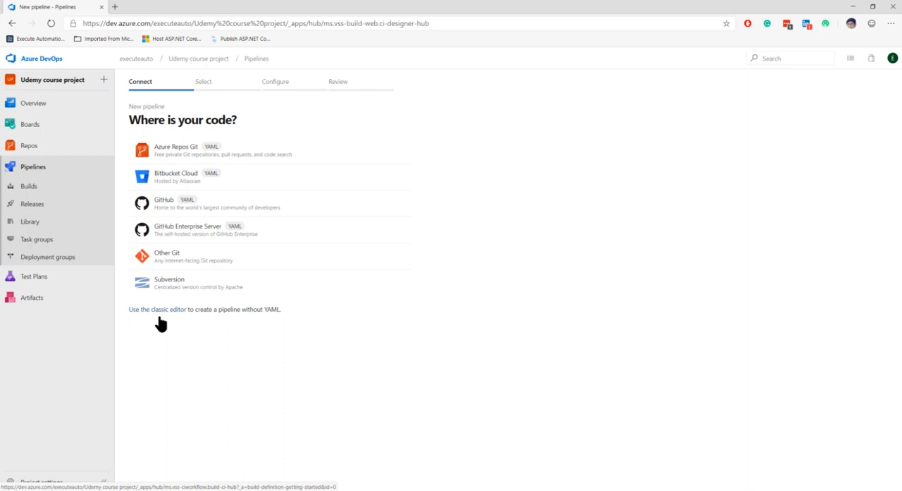
click(211, 305)
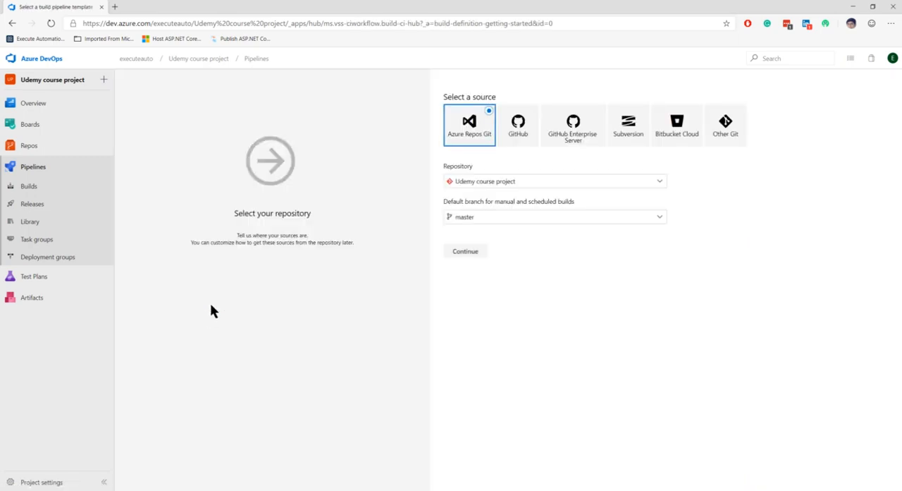
- Use the master branch of the Udemy course project repository in Azure Repos Git as the pipeline source and continue
click(488, 218)
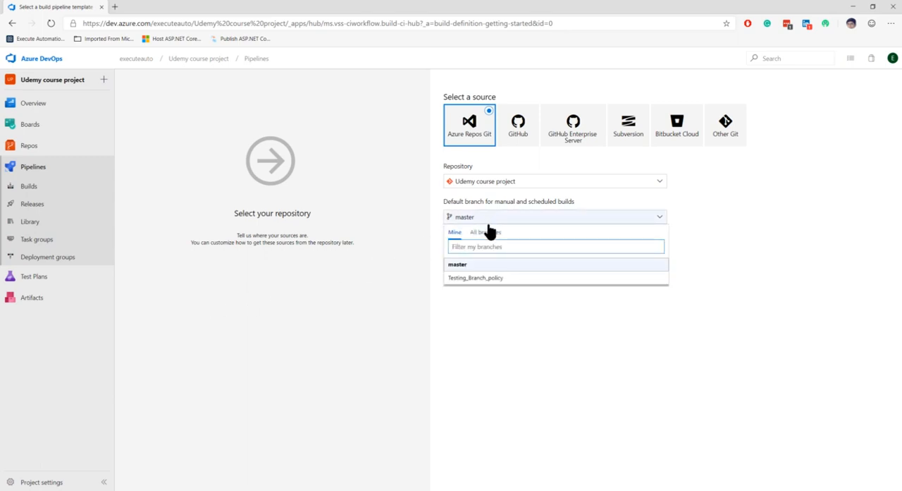
click(476, 264)
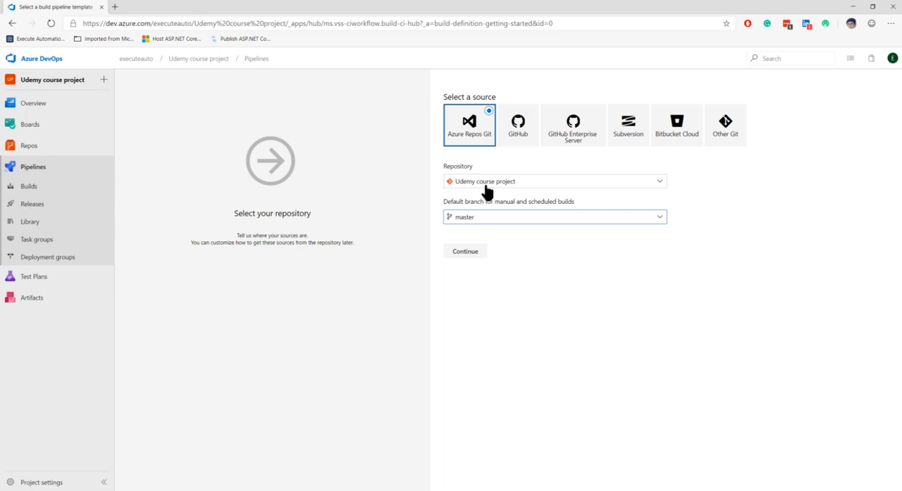
click(478, 255)
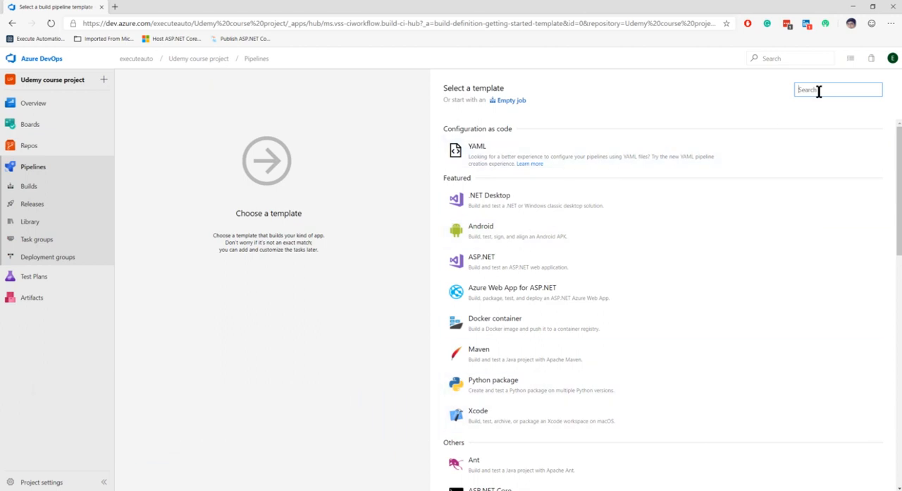
- Search the templates for "Asp" and apply the ASP.NET Core template to the pipeline
text(Asp)
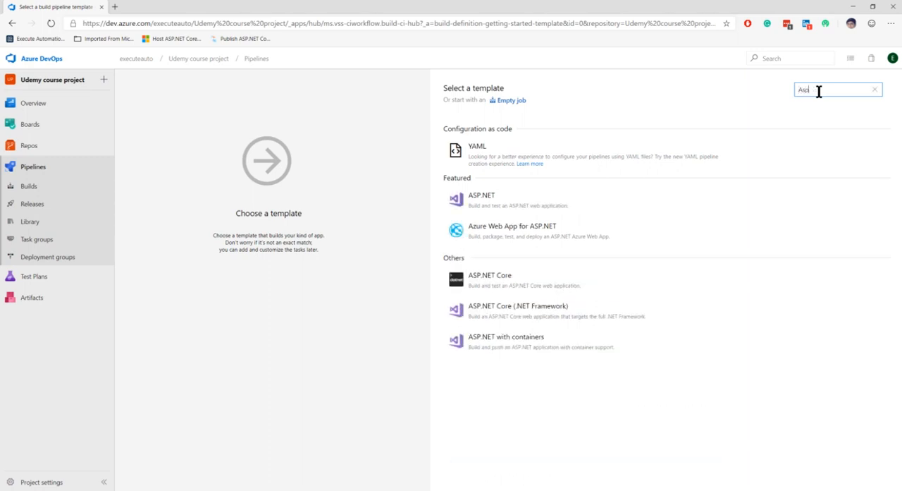
click(558, 291)
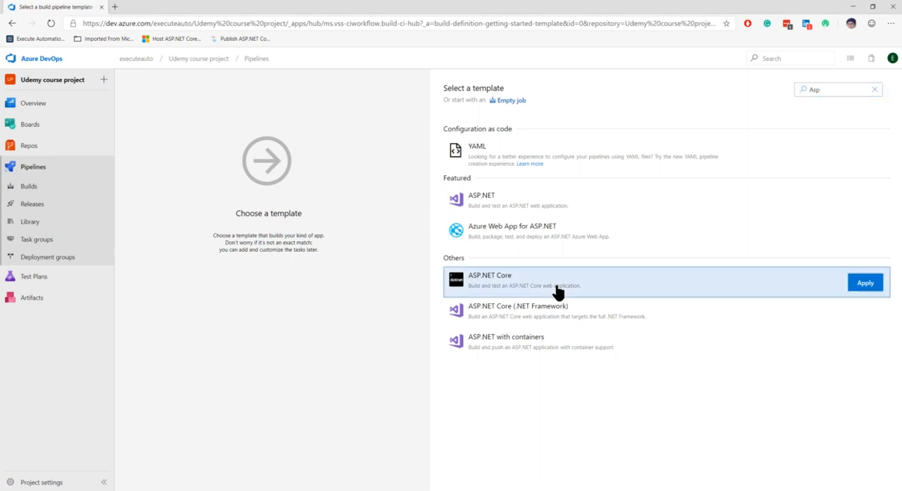
click(875, 288)
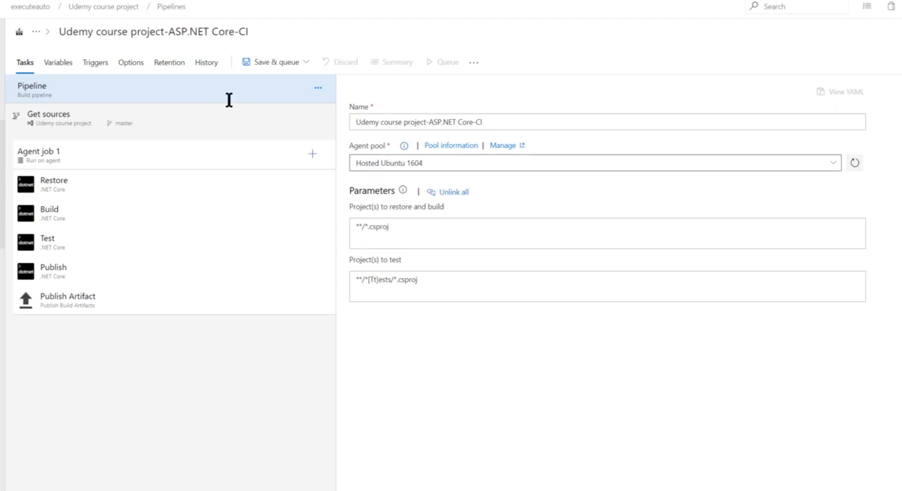
- Set the pipeline's agent pool to UdemyPool
click(429, 163)
click(834, 162)
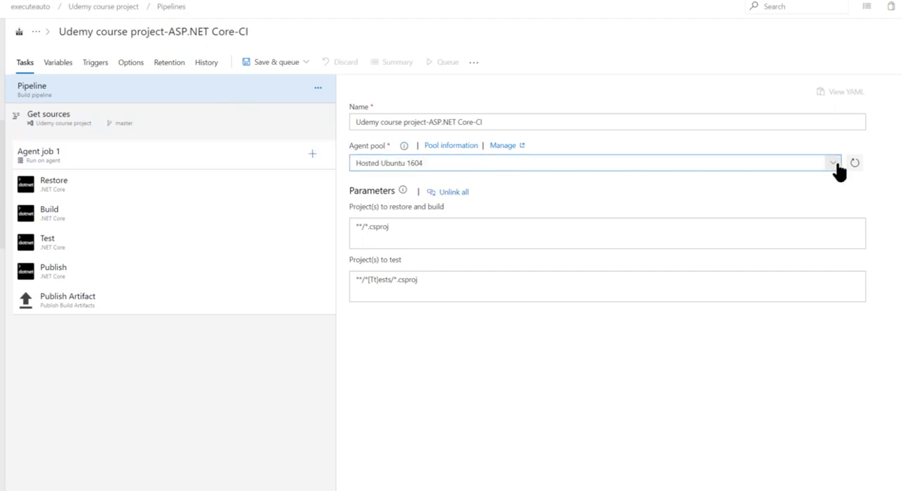
click(413, 344)
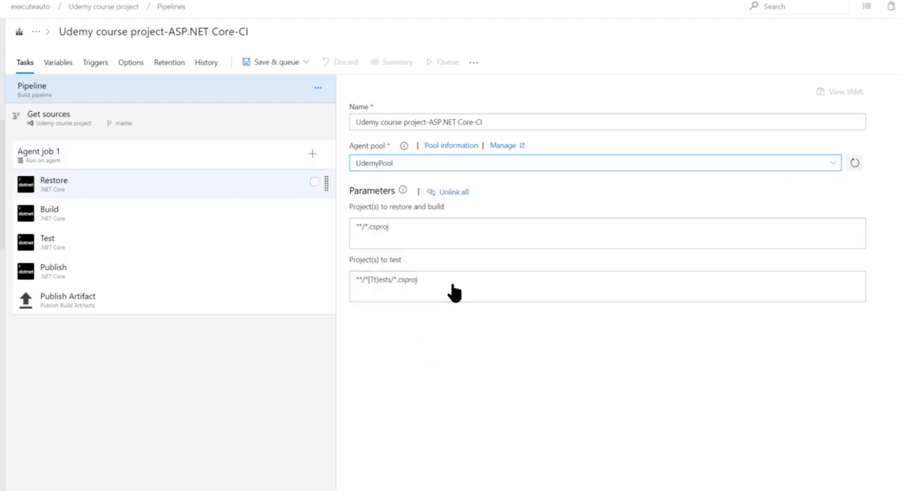
- Review the settings of the Test, Publish and Publish Artifact tasks in the agent job
click(93, 255)
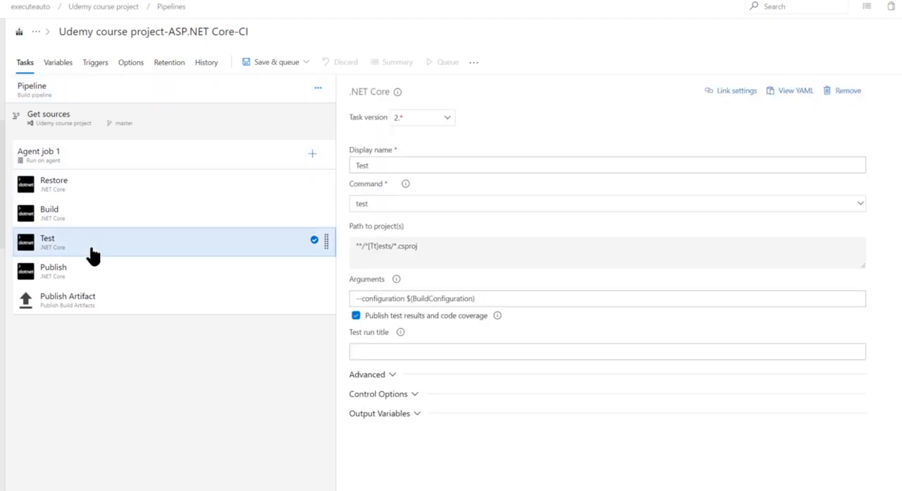
click(104, 277)
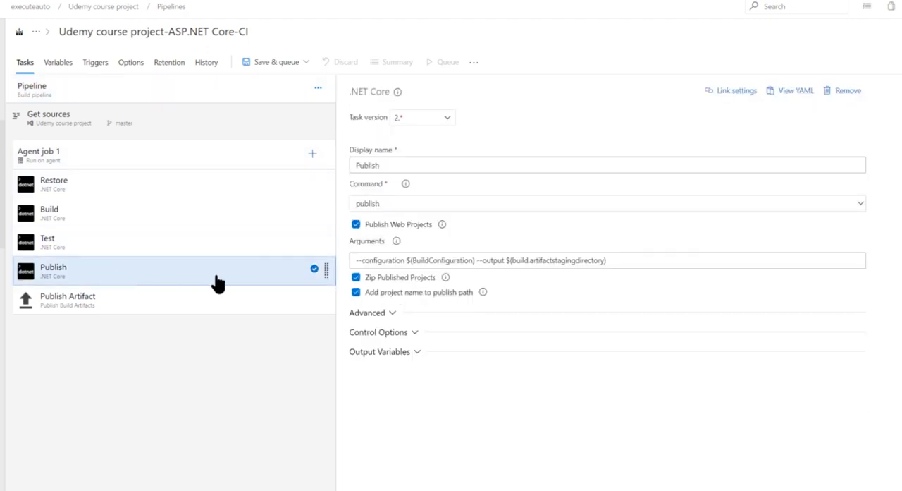
click(187, 307)
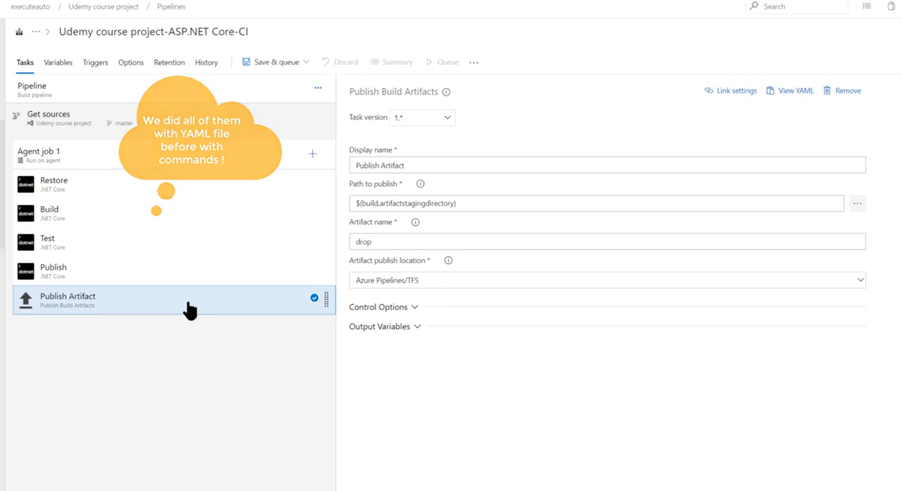
click(190, 279)
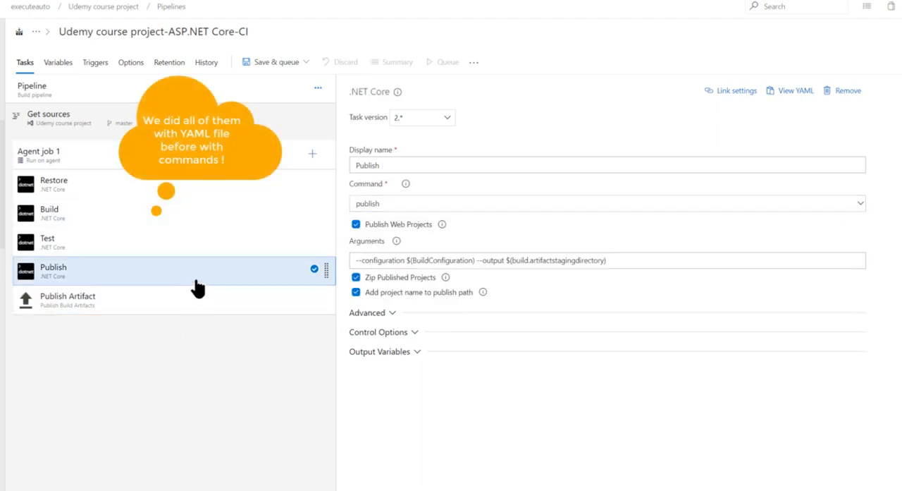
- Search the available tasks for "copy" and add a Copy Files task after Publish in Agent job 1
click(312, 154)
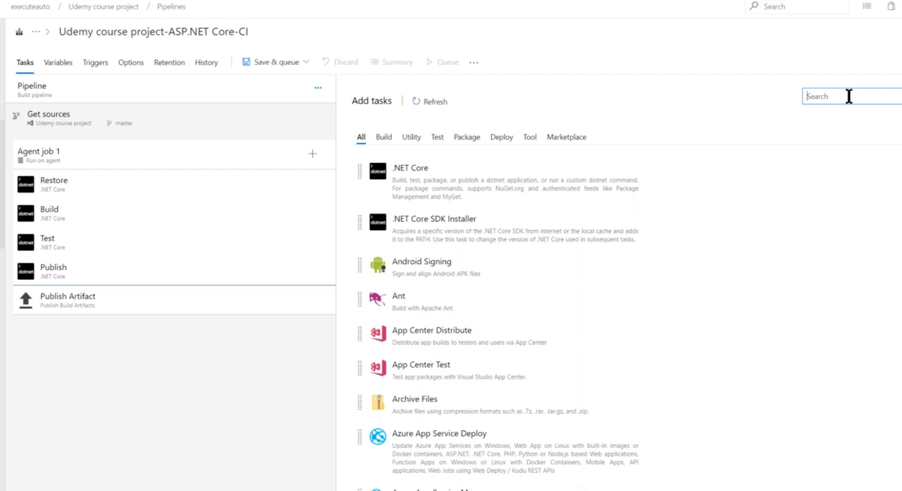
text(copy)
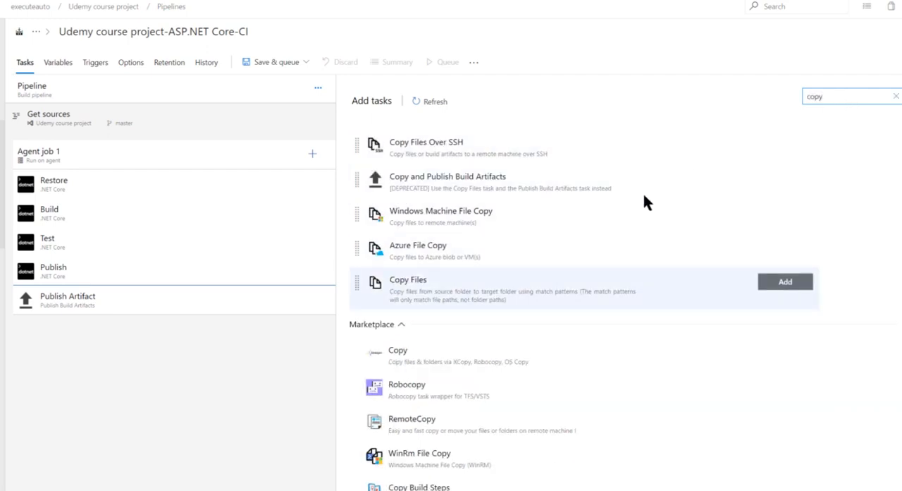
click(439, 294)
click(788, 288)
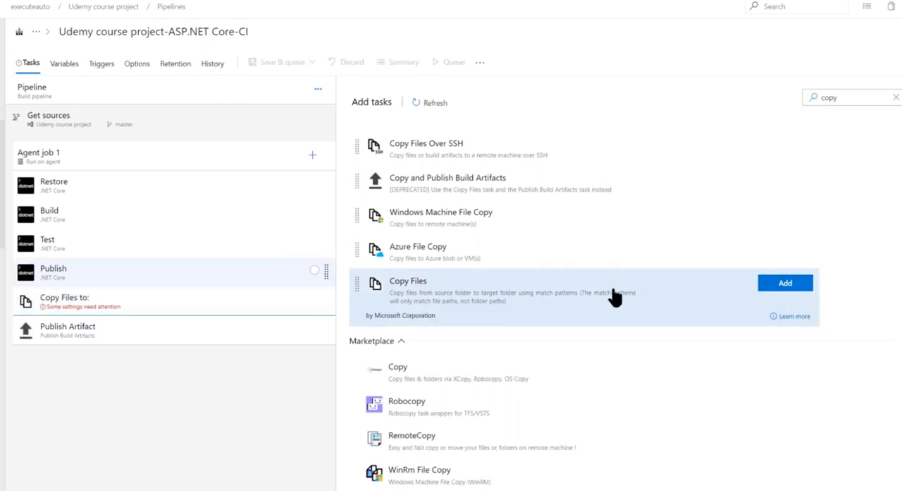
- Set the Copy Files task's source folder to $(agent.builddirectory)\s\SeleniumTest\bin\Release\netcoreapp2.1
click(139, 308)
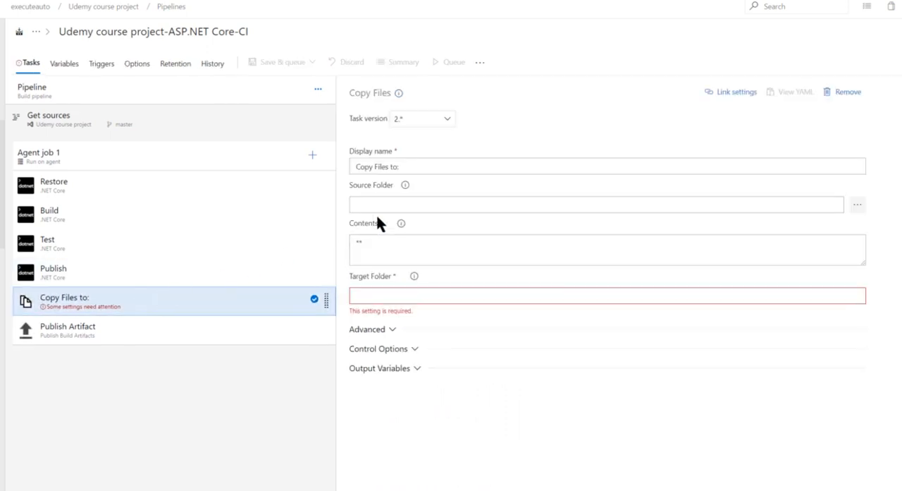
click(399, 206)
click(398, 211)
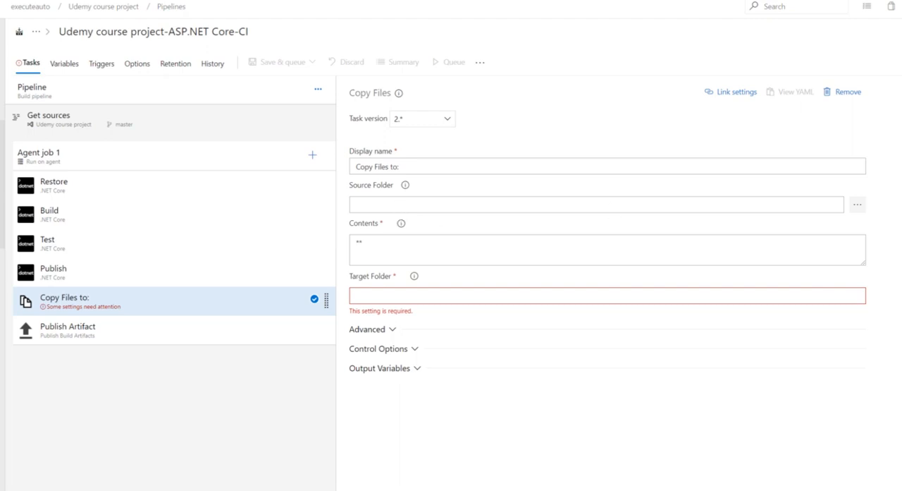
click(465, 205)
key(ctrl+v)
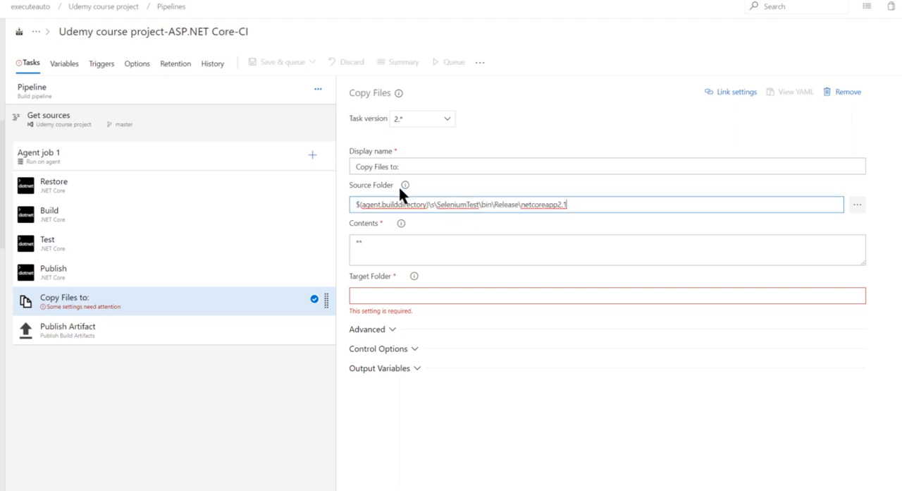
drag(435, 207, 611, 207)
click(611, 207)
- Set the Copy Files task's target folder to $(build.artifactstagingdirectory)\UITest, keeping ** as its contents
click(419, 257)
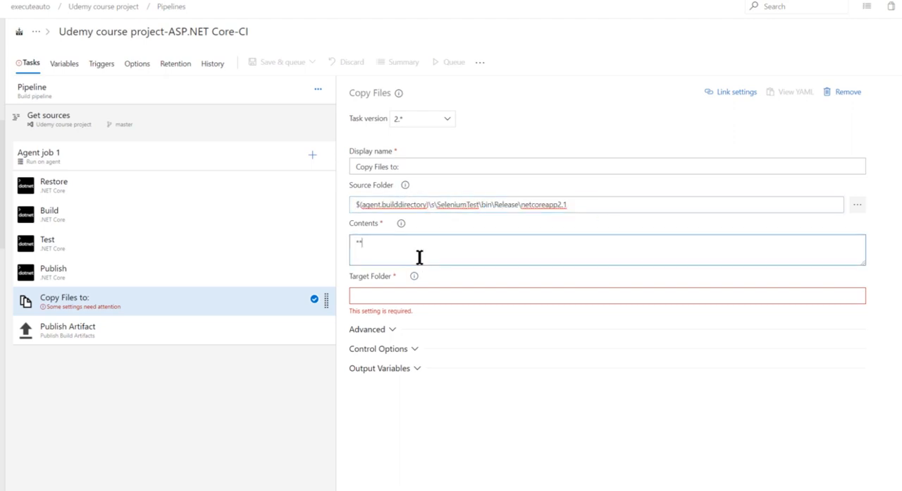
click(395, 296)
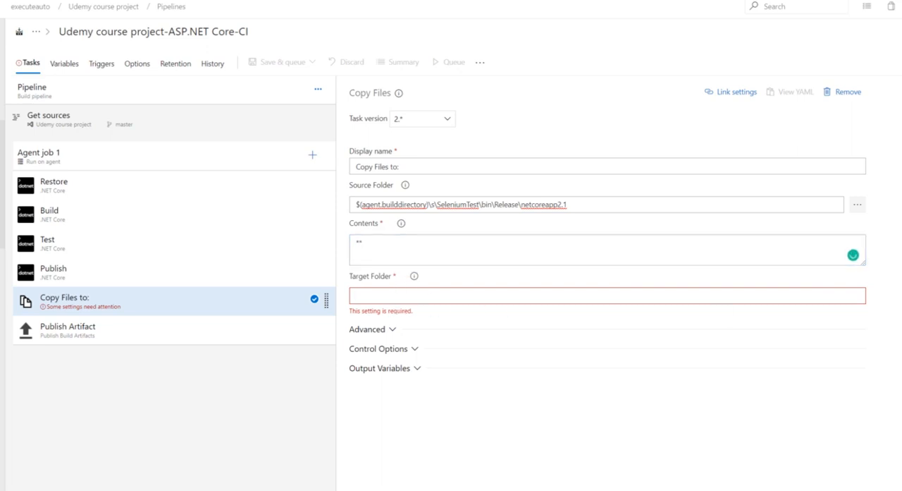
key(ctrl+v)
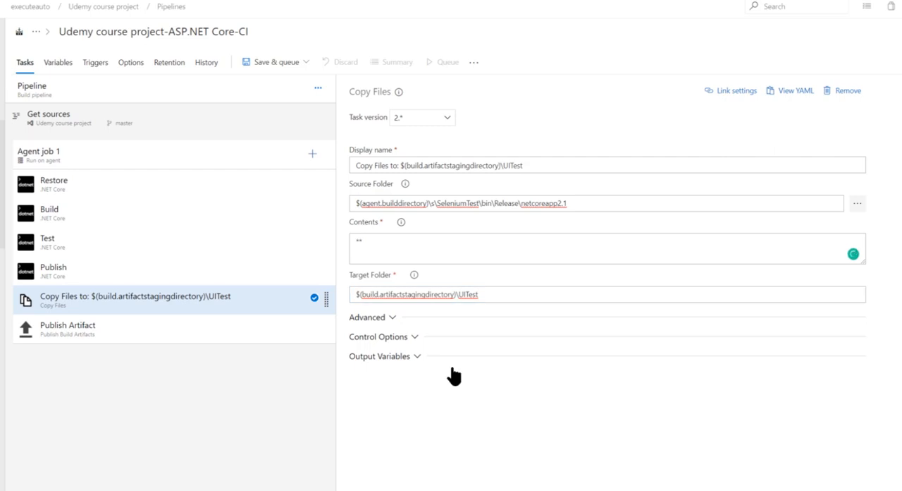
click(416, 255)
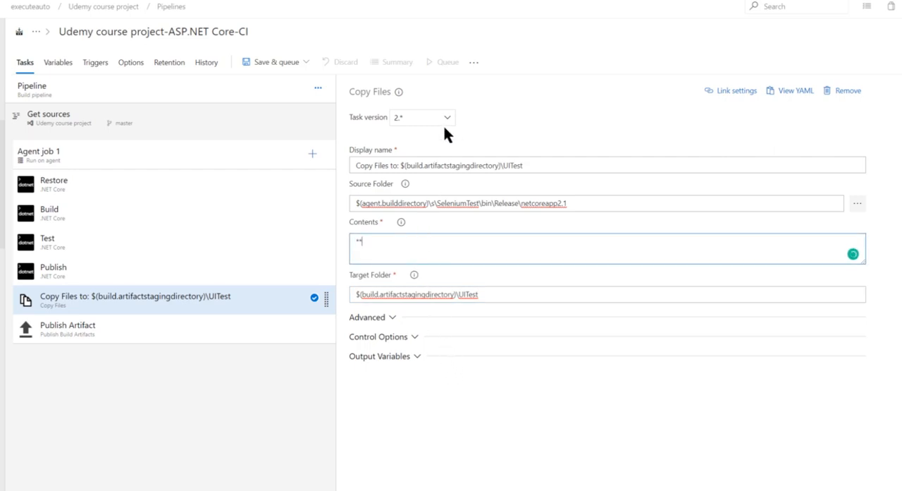
- View the YAML definition of the Copy Files task and close it again
click(788, 98)
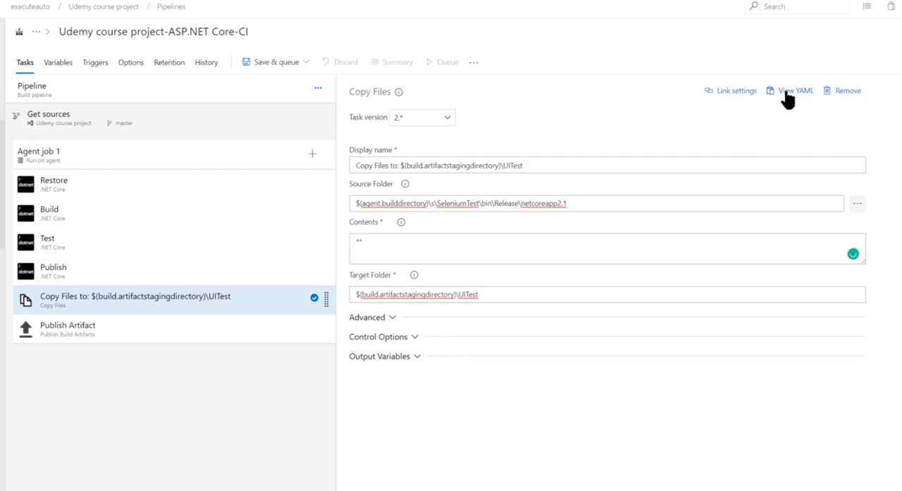
click(345, 239)
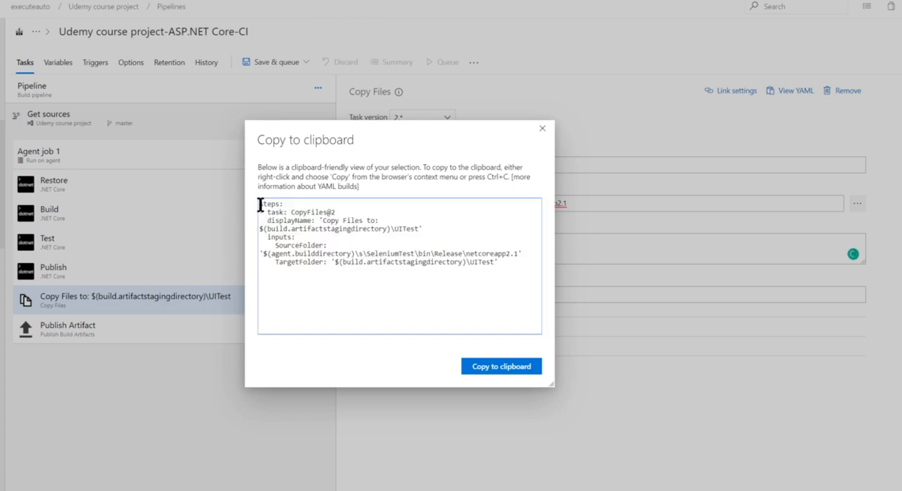
drag(260, 204, 536, 150)
click(511, 267)
click(542, 128)
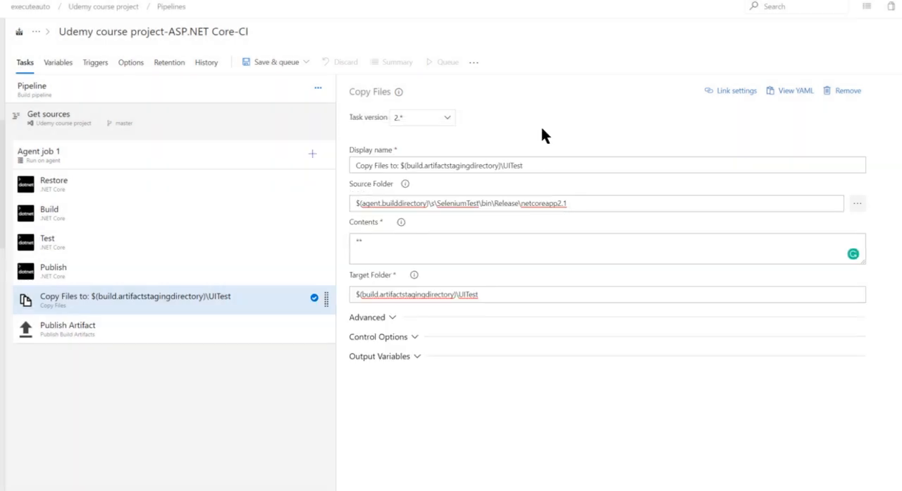
- Check the publish path and artifact name in the Publish Artifact task
click(245, 337)
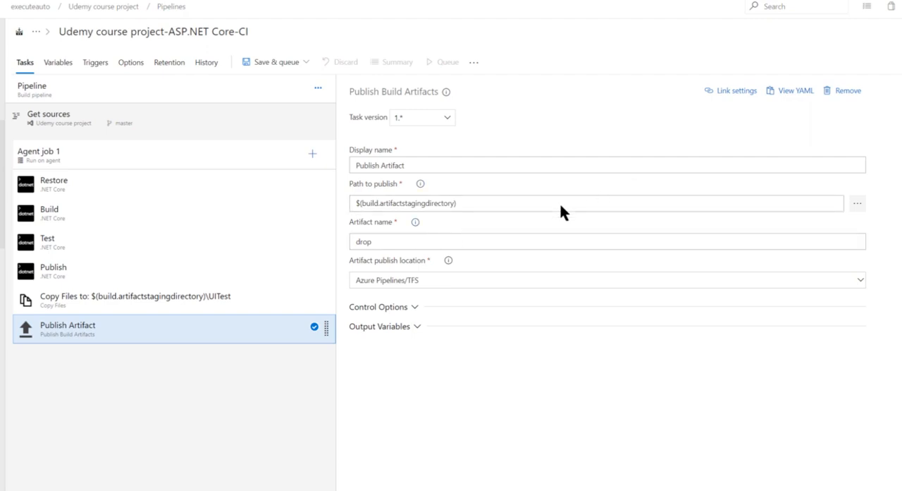
click(412, 244)
double_click(411, 244)
drag(410, 244, 316, 252)
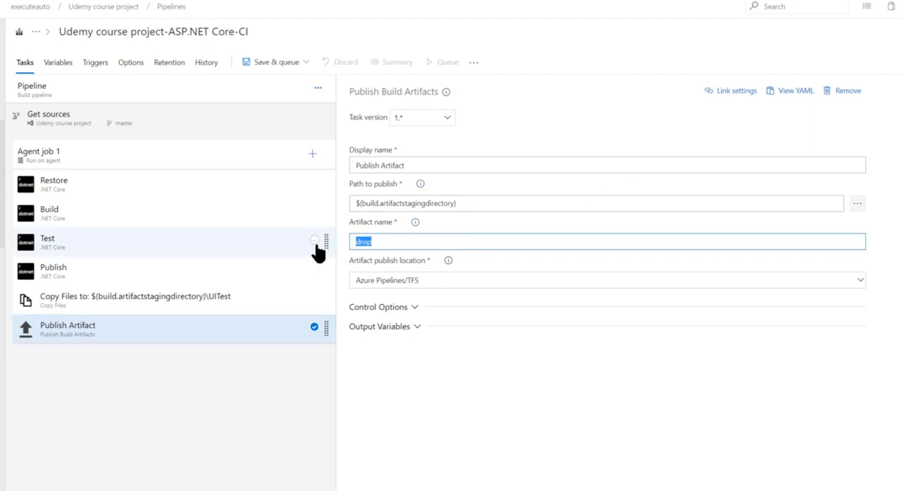
click(603, 465)
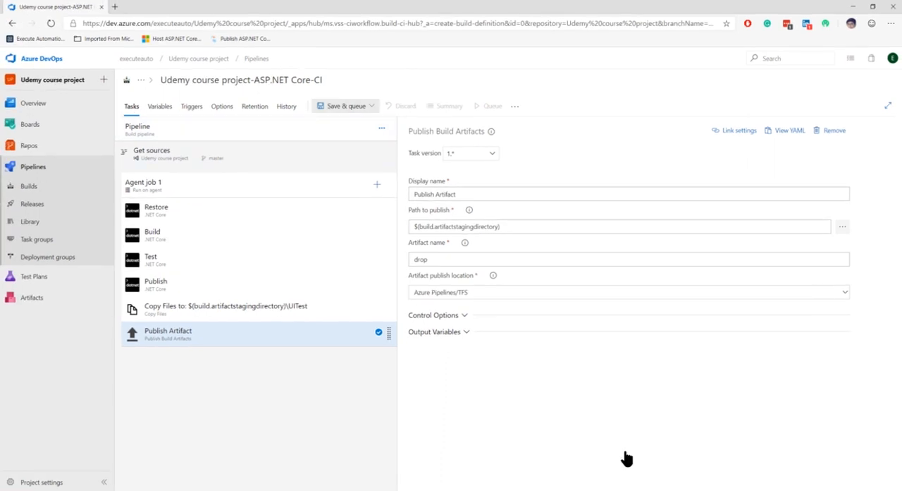
- Save and queue the build pipeline on the UdemyPool agent pool and master branch, leaving the save comment blank
click(343, 111)
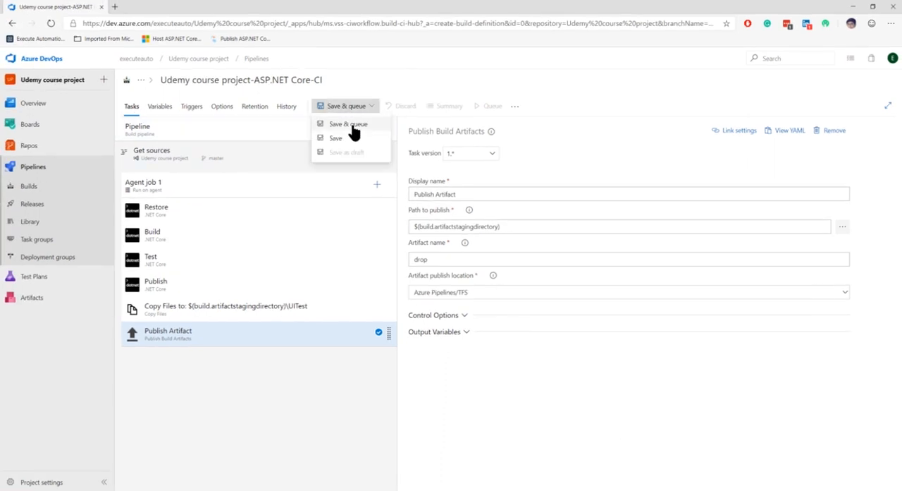
click(353, 130)
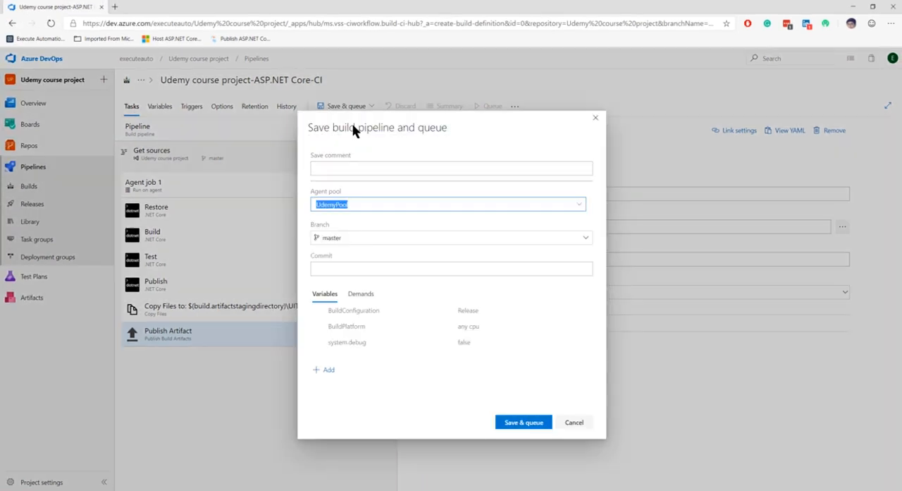
click(353, 170)
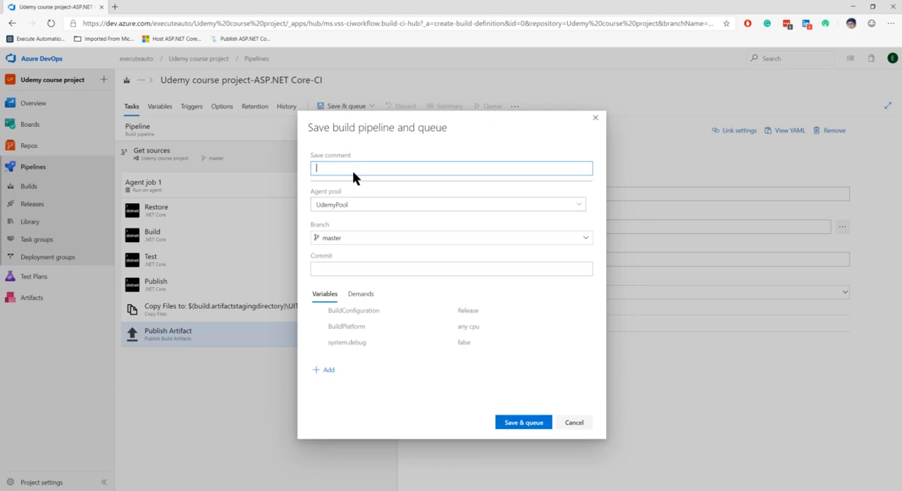
click(519, 423)
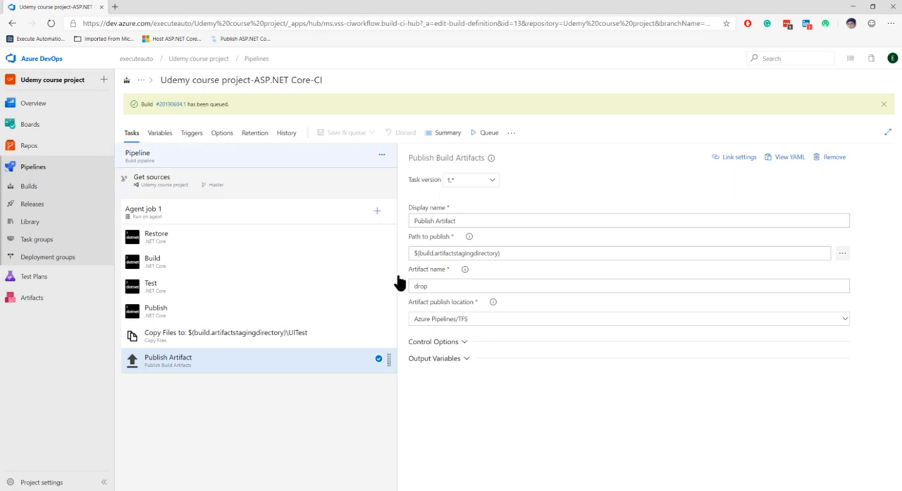
- Open the queued build, examine its summary with all associated changes expanded, and return to its logs
click(175, 104)
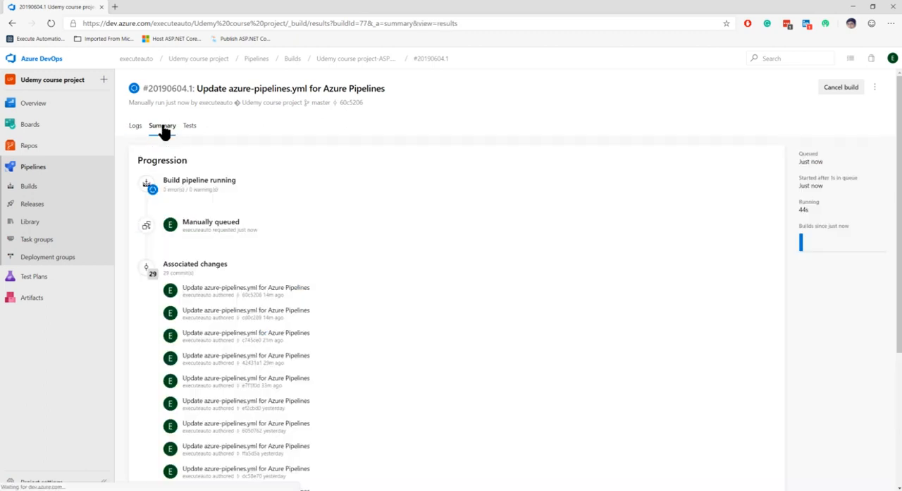
click(162, 127)
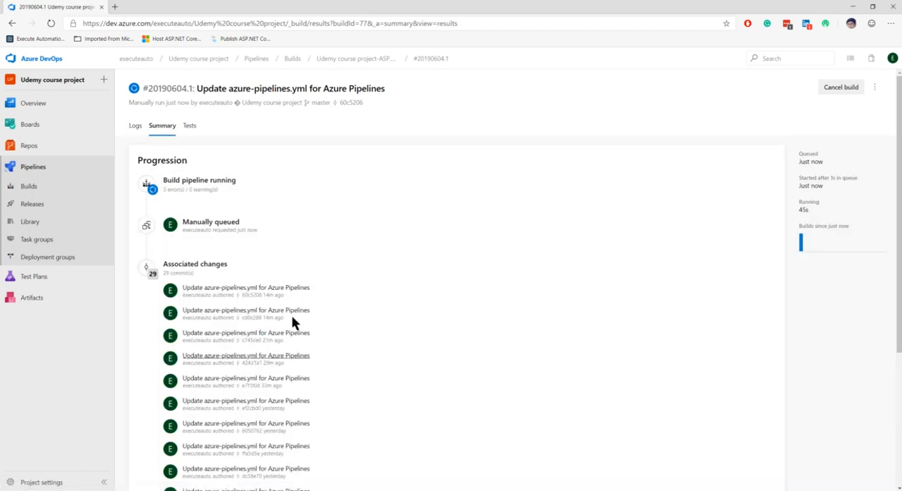
scroll(299, 332, down, 3)
scroll(300, 331, up, 3)
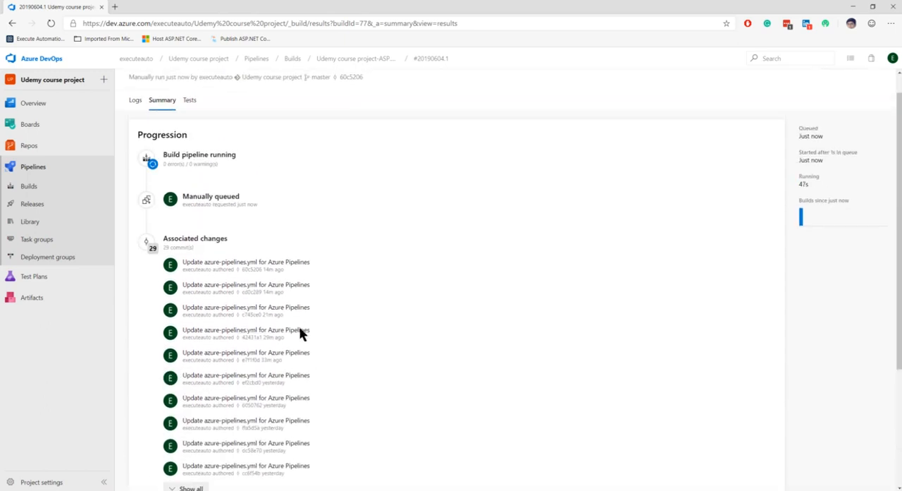
scroll(278, 352, down, 3)
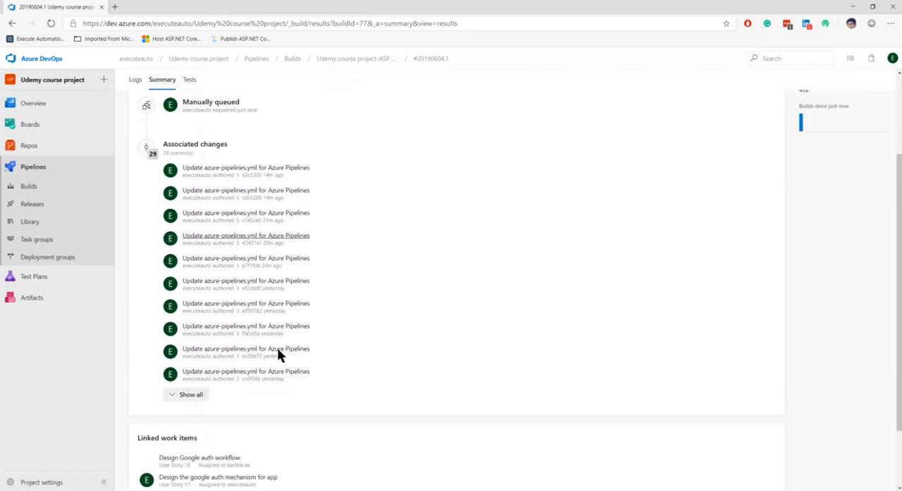
click(200, 358)
scroll(303, 361, down, 3)
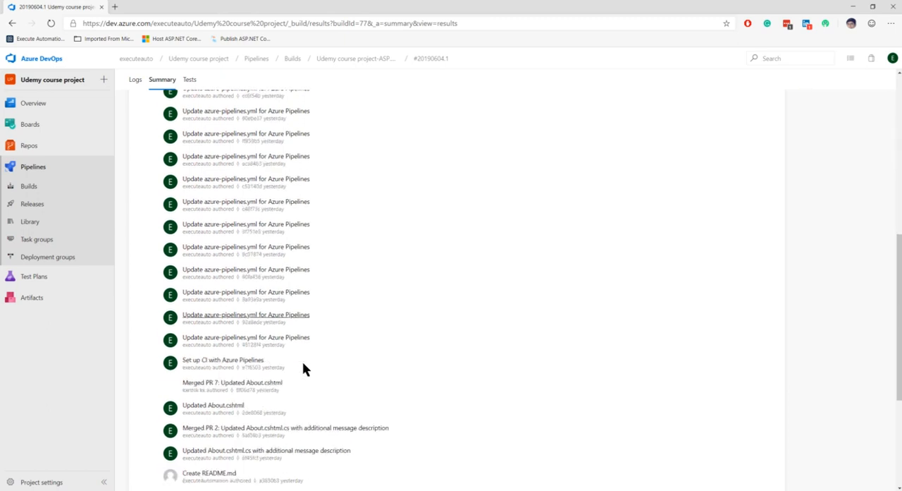
scroll(302, 367, up, 5)
click(137, 126)
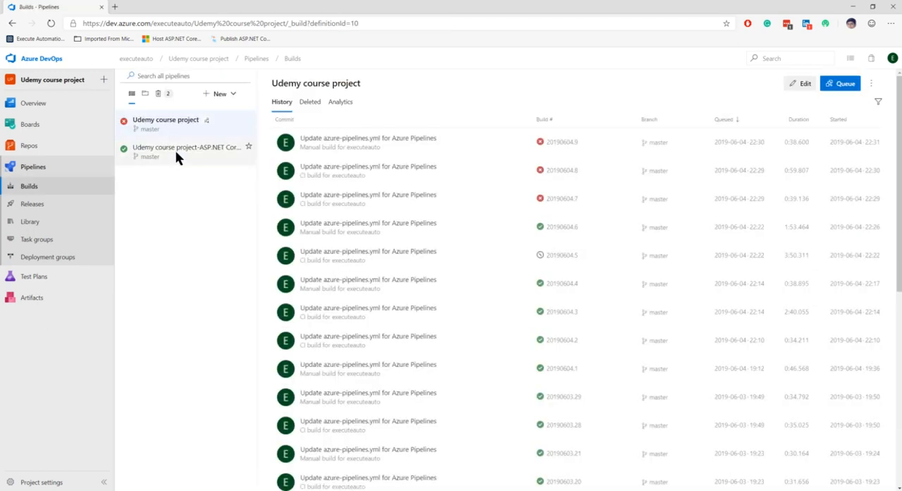
- Open the Udemy course project-ASP.NET Core-CI pipeline for editing and review its variables, triggers, options, retention and history
click(177, 152)
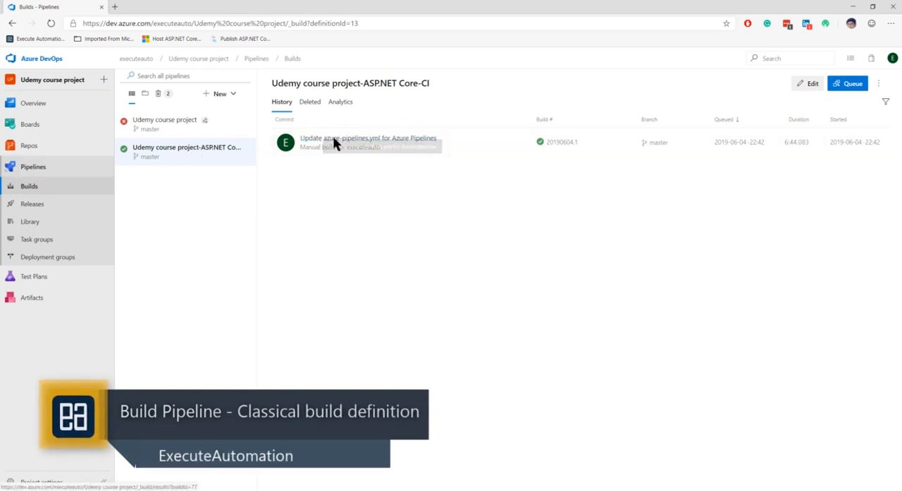
click(811, 88)
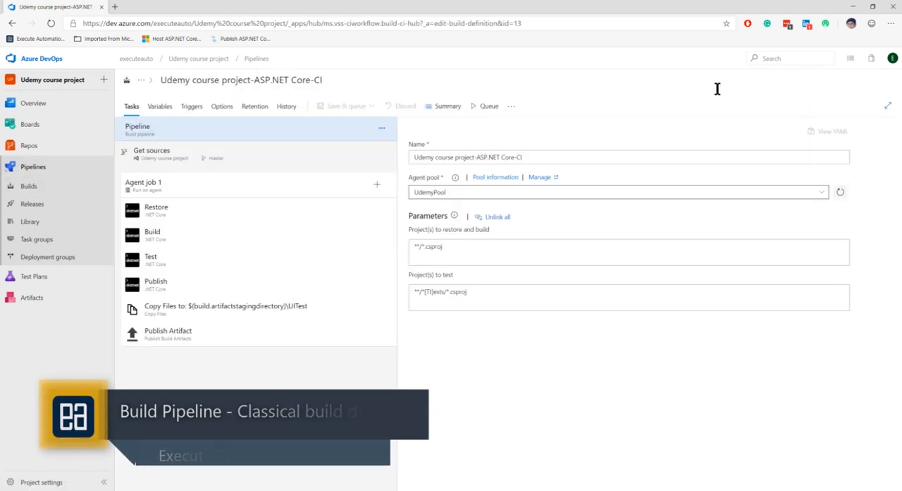
click(160, 107)
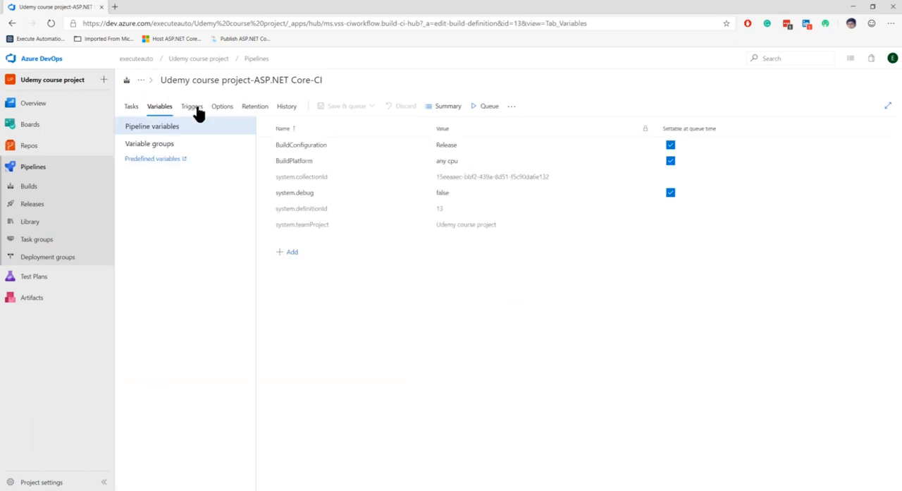
click(193, 109)
click(222, 107)
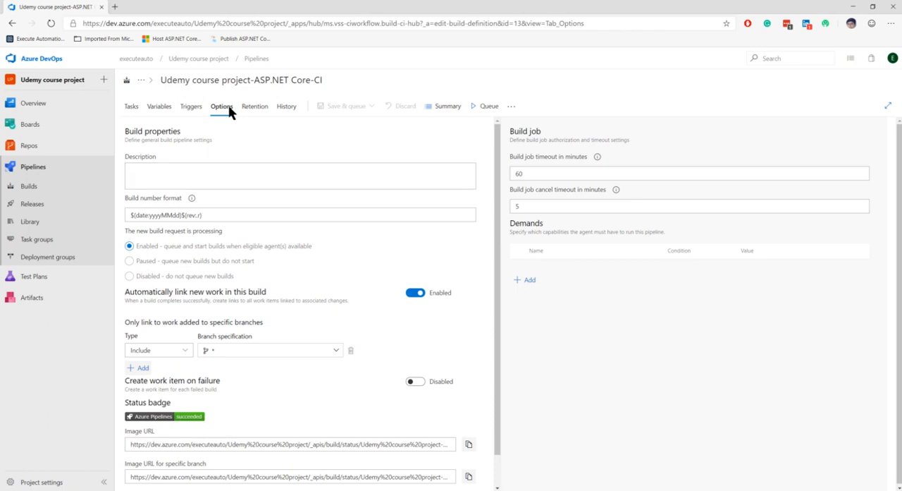
click(191, 106)
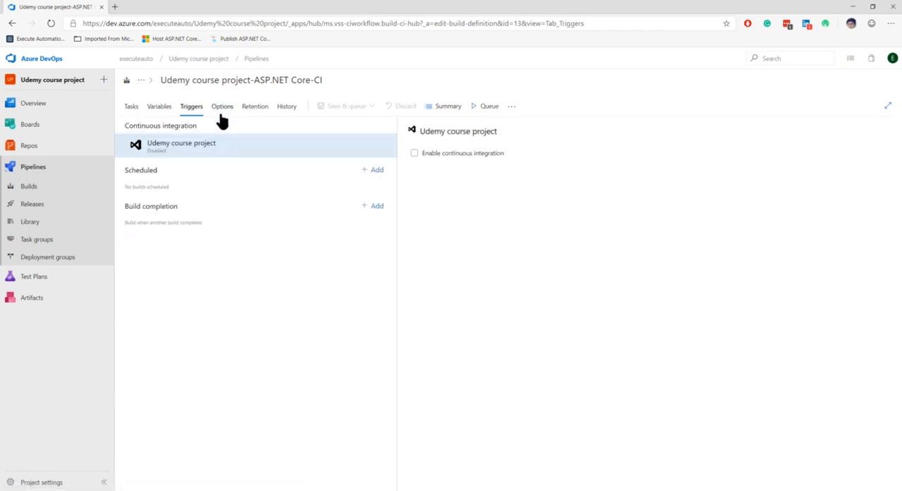
click(221, 109)
click(256, 111)
click(282, 112)
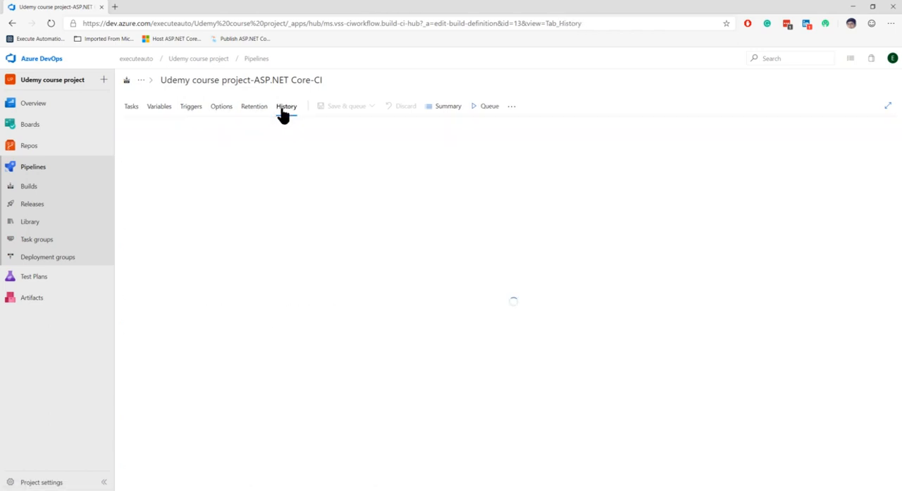